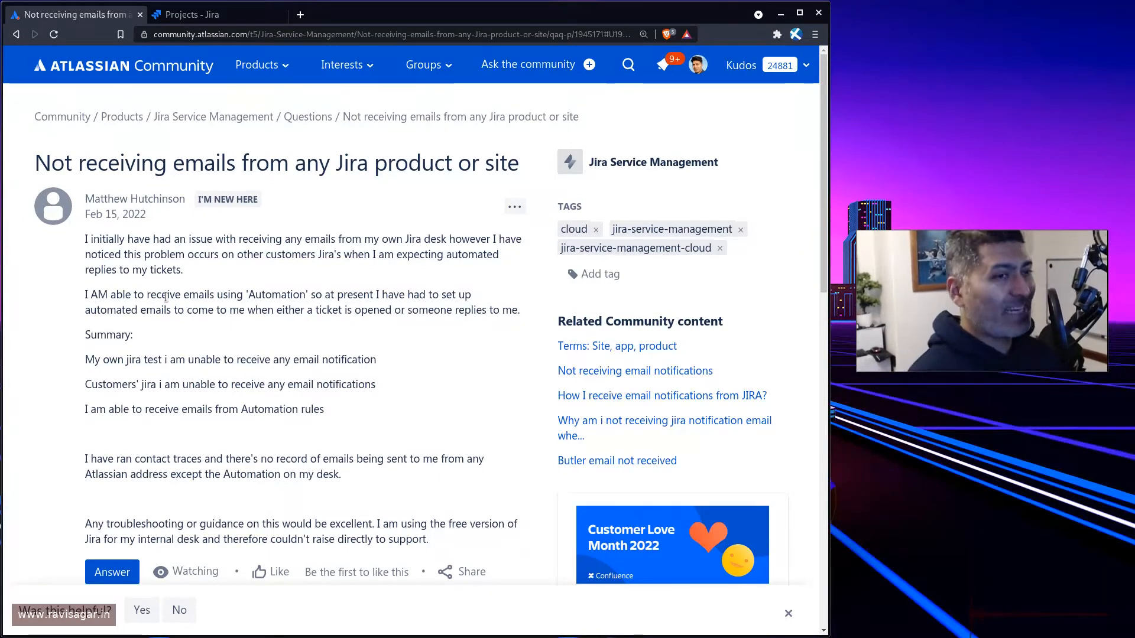
# Switch to the Jira site and open the Notification helper in the system administration settings.
pyautogui.hotkey('ctrl', 'Tab')
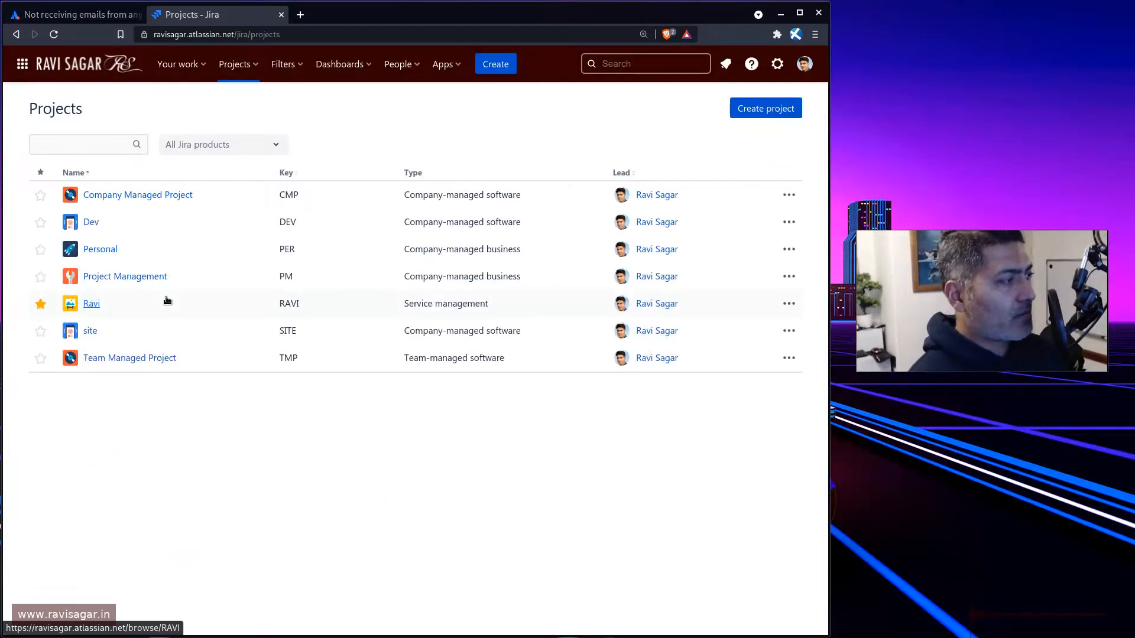
pyautogui.click(779, 65)
pyautogui.click(546, 258)
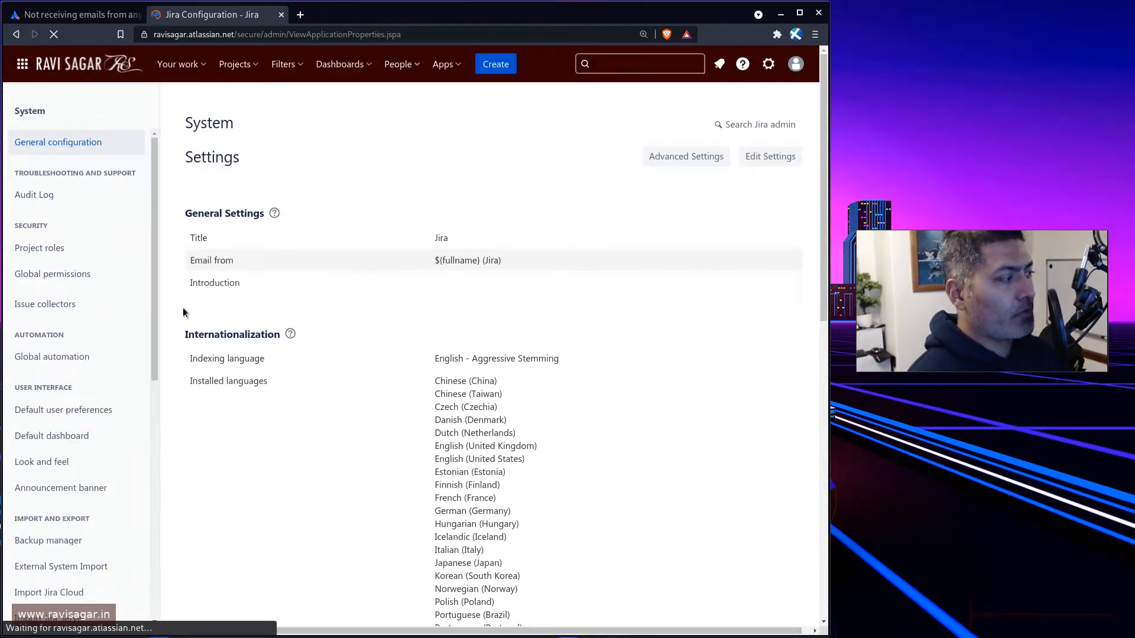
pyautogui.scroll(-7, 71, 355)
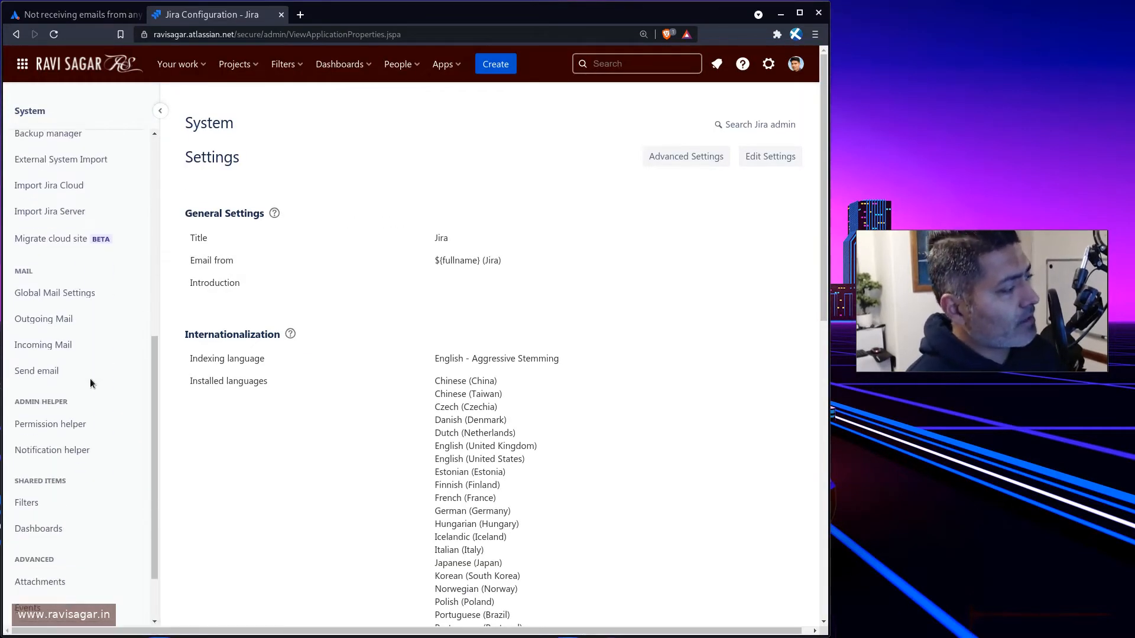
pyautogui.scroll(-2, 89, 383)
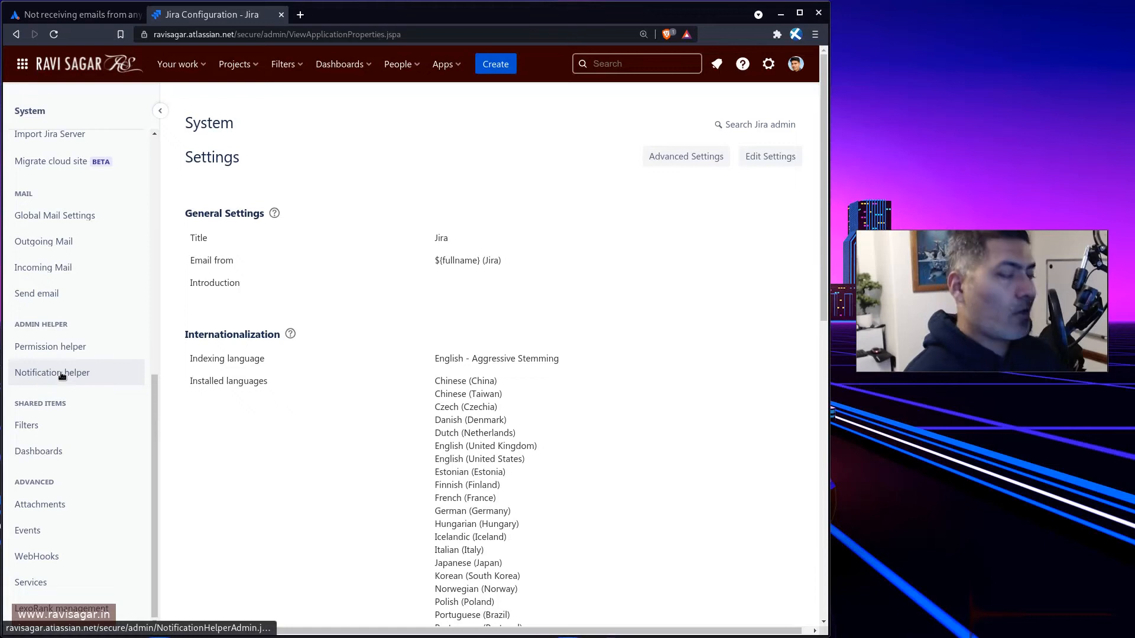
pyautogui.click(61, 375)
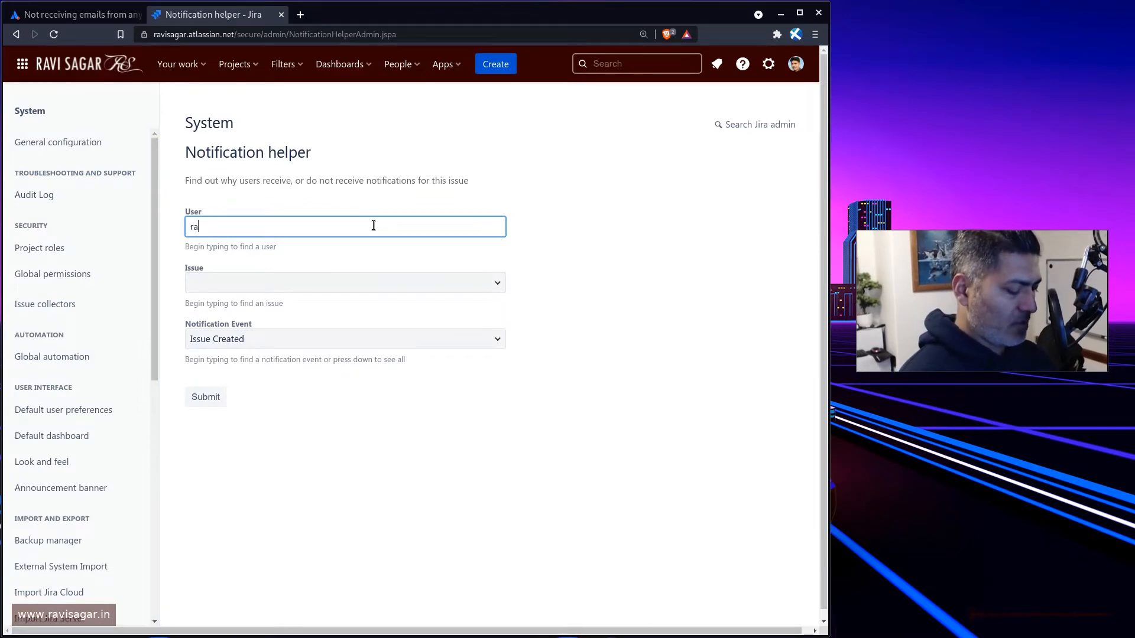
# Check with the Notification helper whether the site owner's user account gets Issue Created notifications for issue RAVI-192.
pyautogui.write('v')
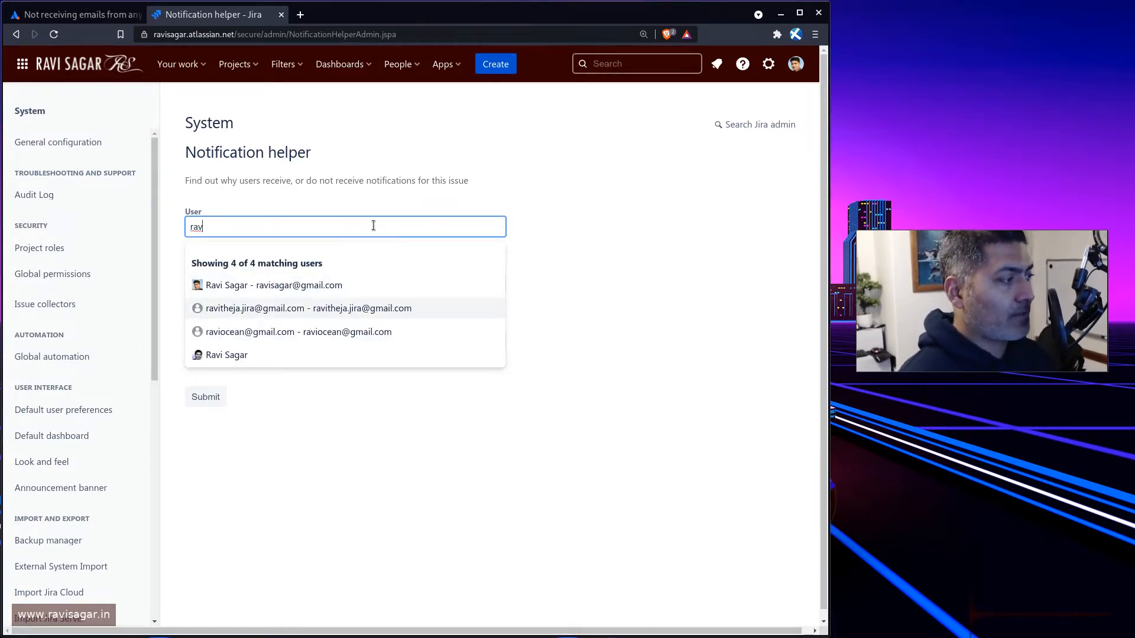
pyautogui.press('Up')
pyautogui.press('Return')
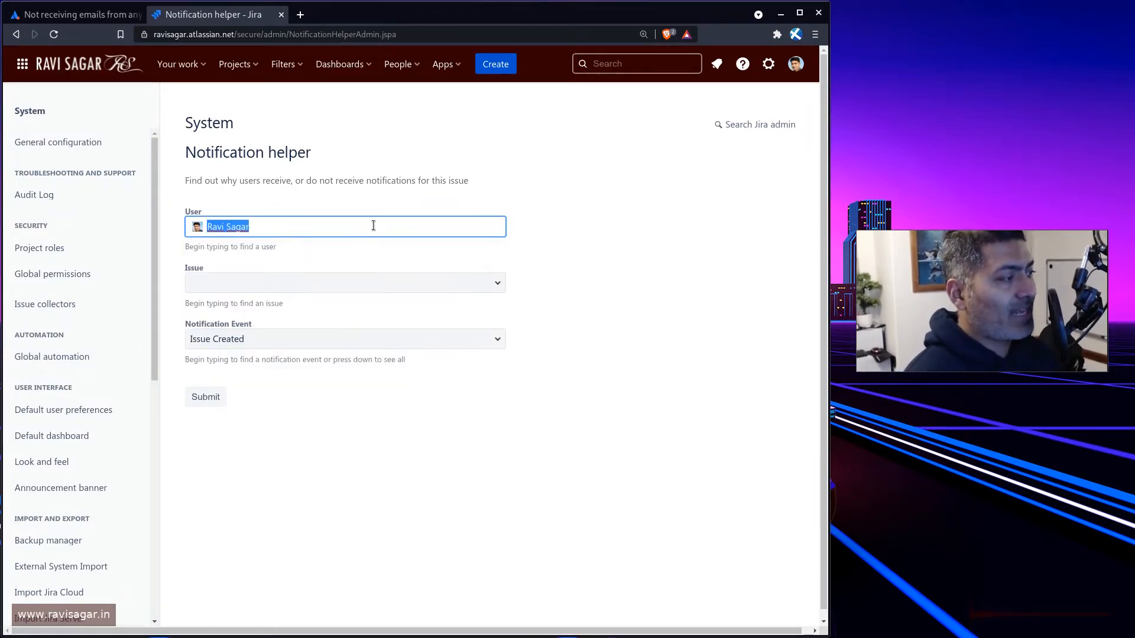
pyautogui.click(331, 288)
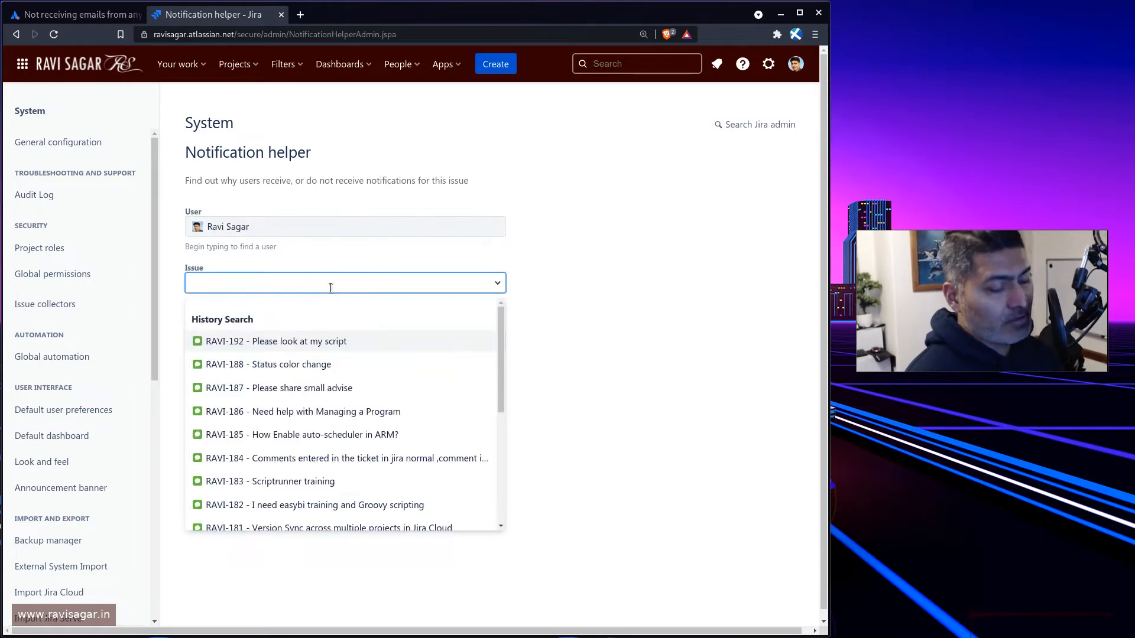
pyautogui.click(274, 342)
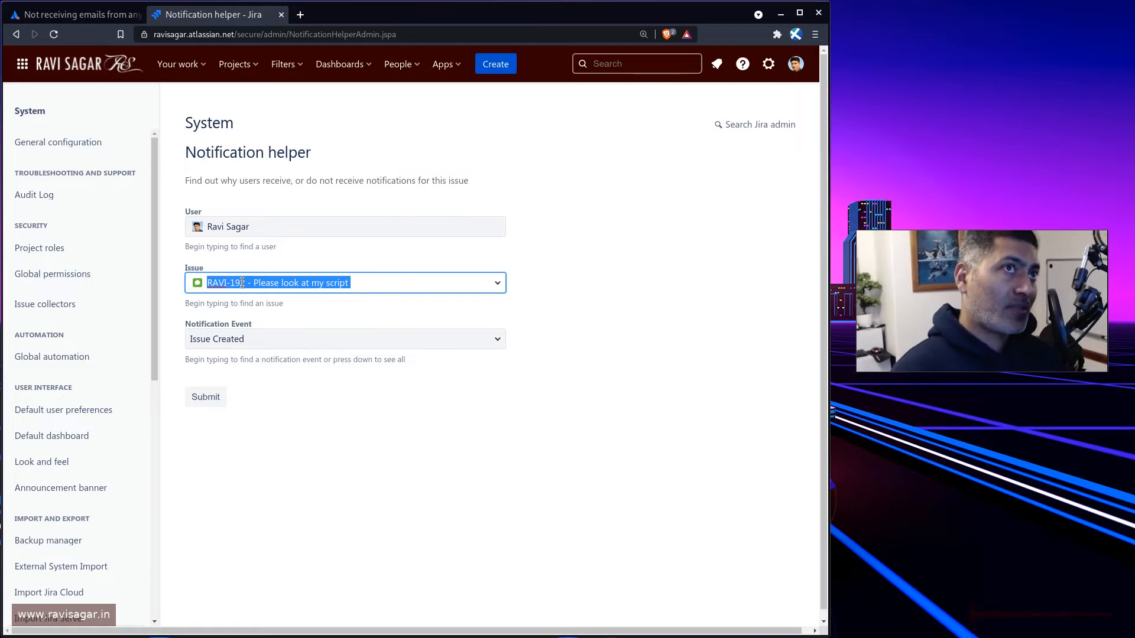
pyautogui.click(200, 402)
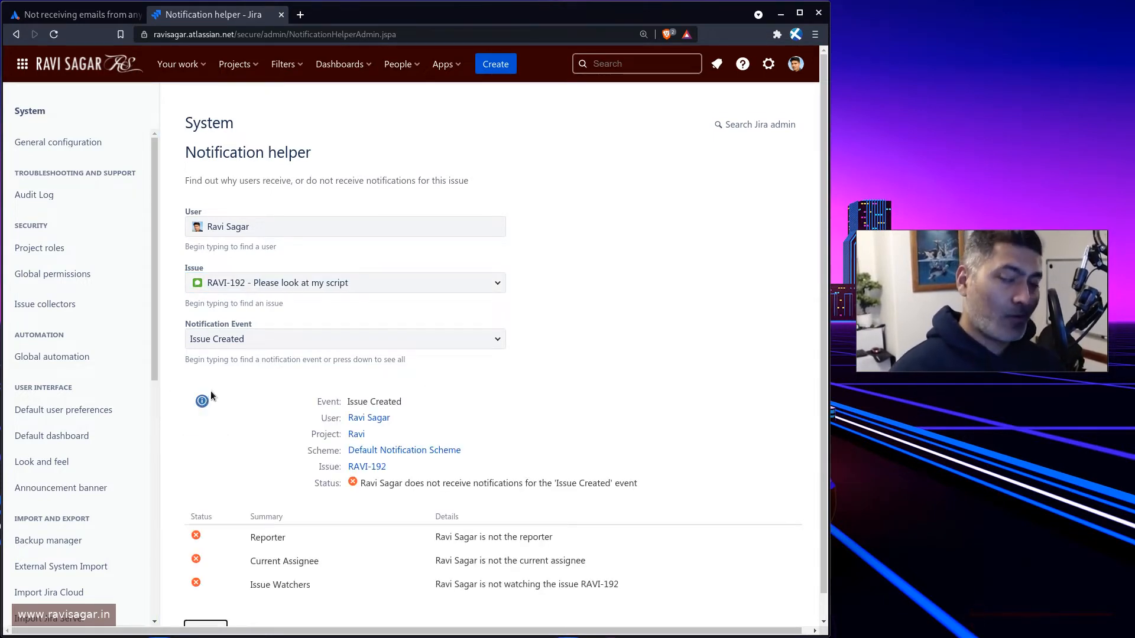
pyautogui.scroll(-1, 585, 390)
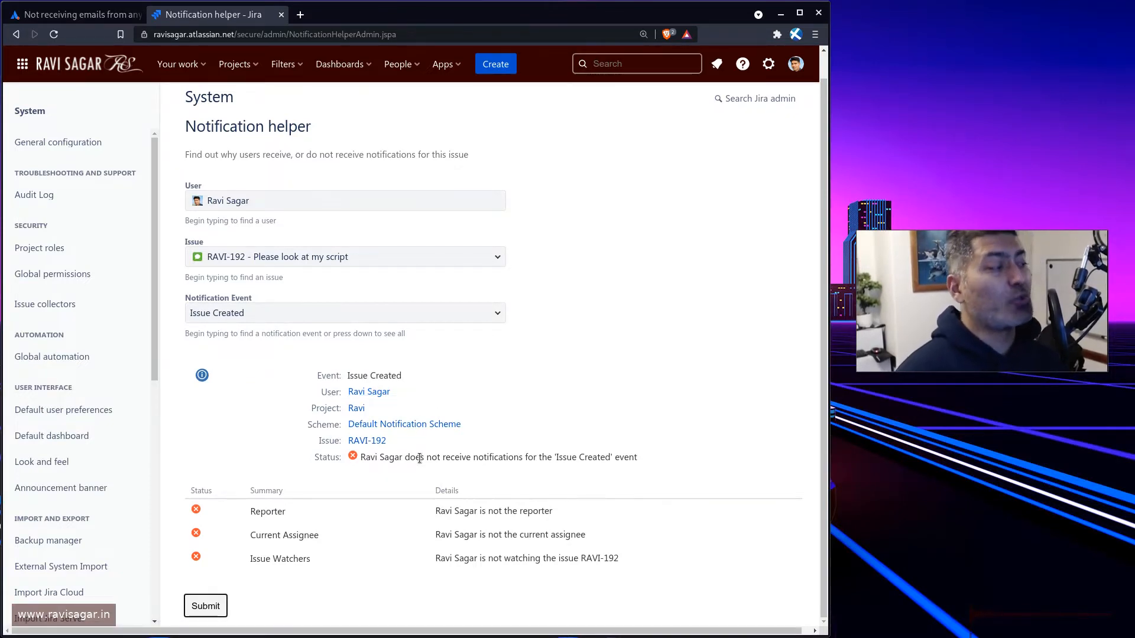
# Run the same notification check for the Issue Updated event, and set the event back to Issue Created.
pyautogui.click(416, 314)
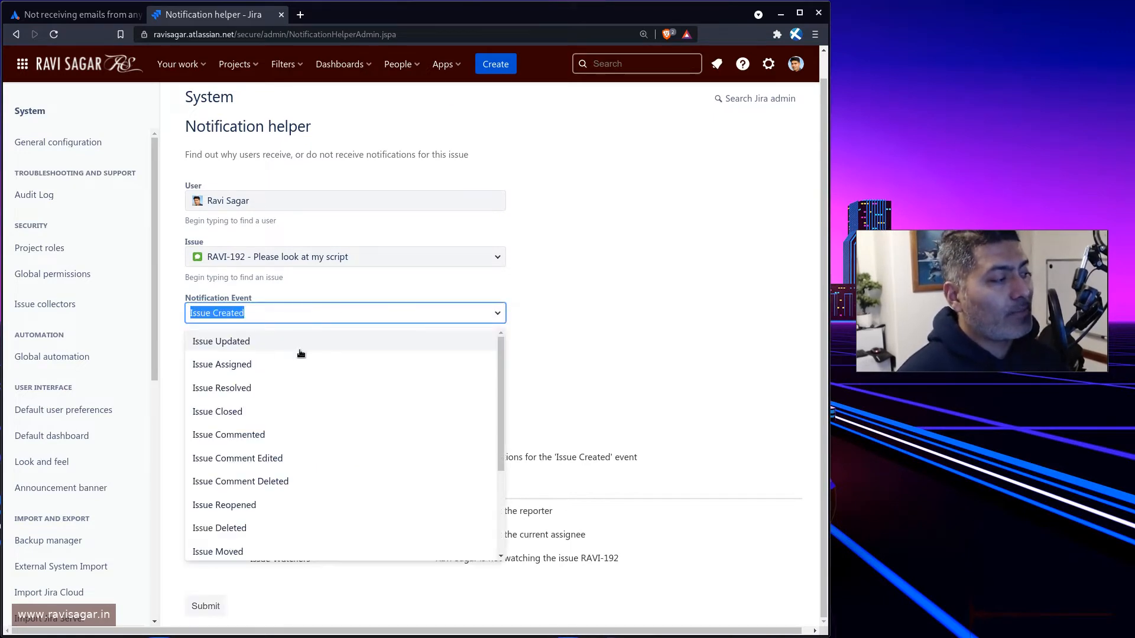
pyautogui.click(266, 345)
pyautogui.click(206, 606)
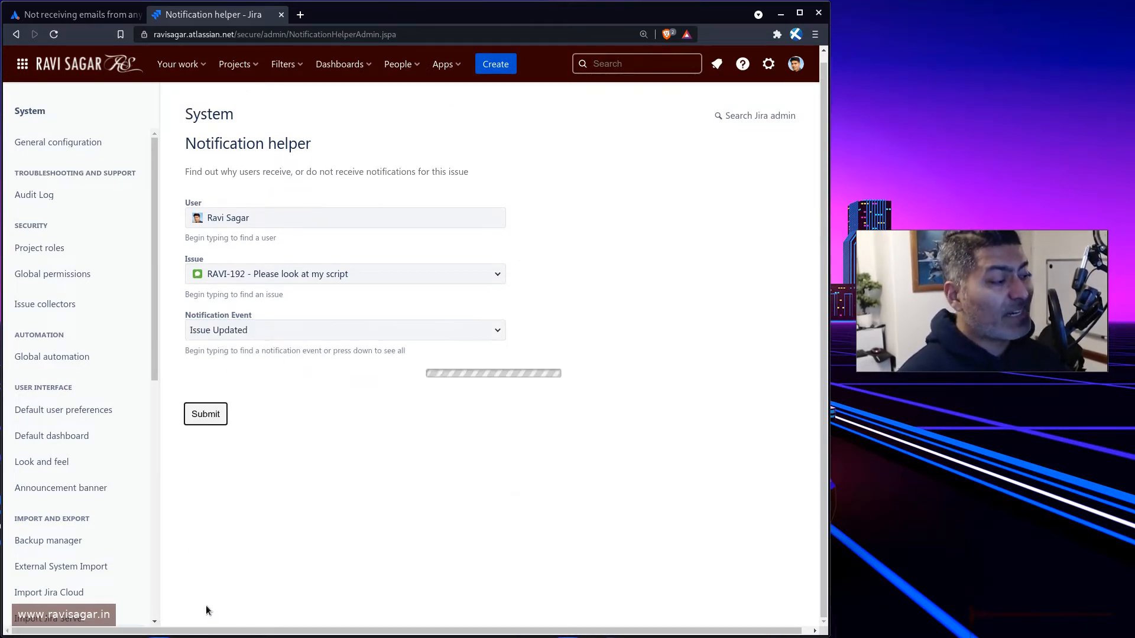
pyautogui.click(422, 315)
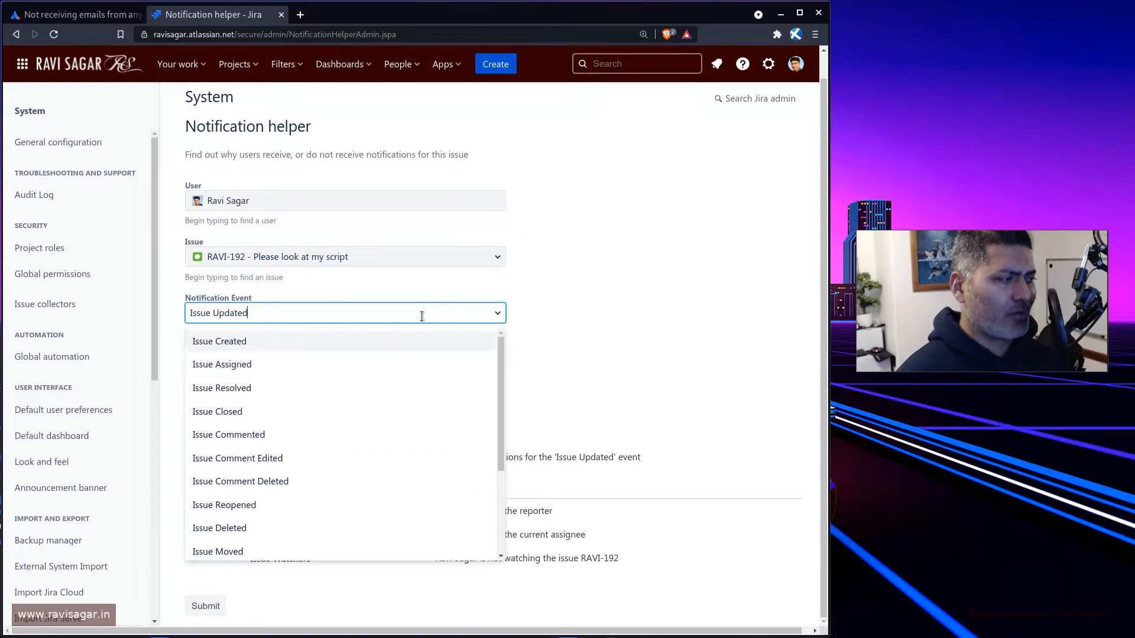
pyautogui.click(243, 343)
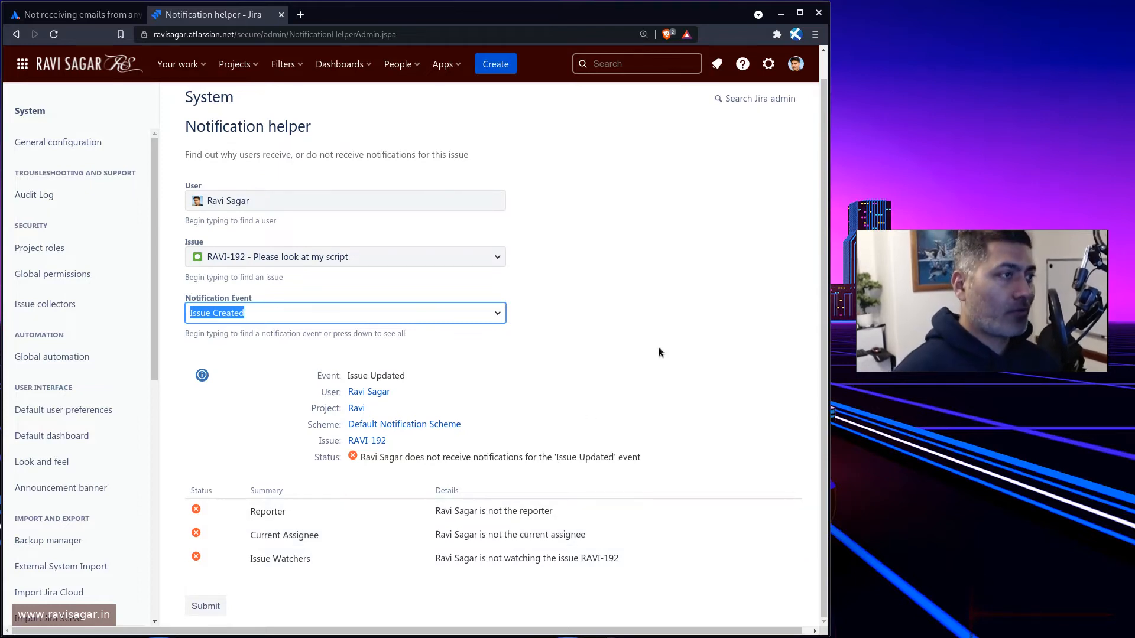
# Open the starred RAVI service project in a new browser tab and go to its project settings.
pyautogui.click(621, 64)
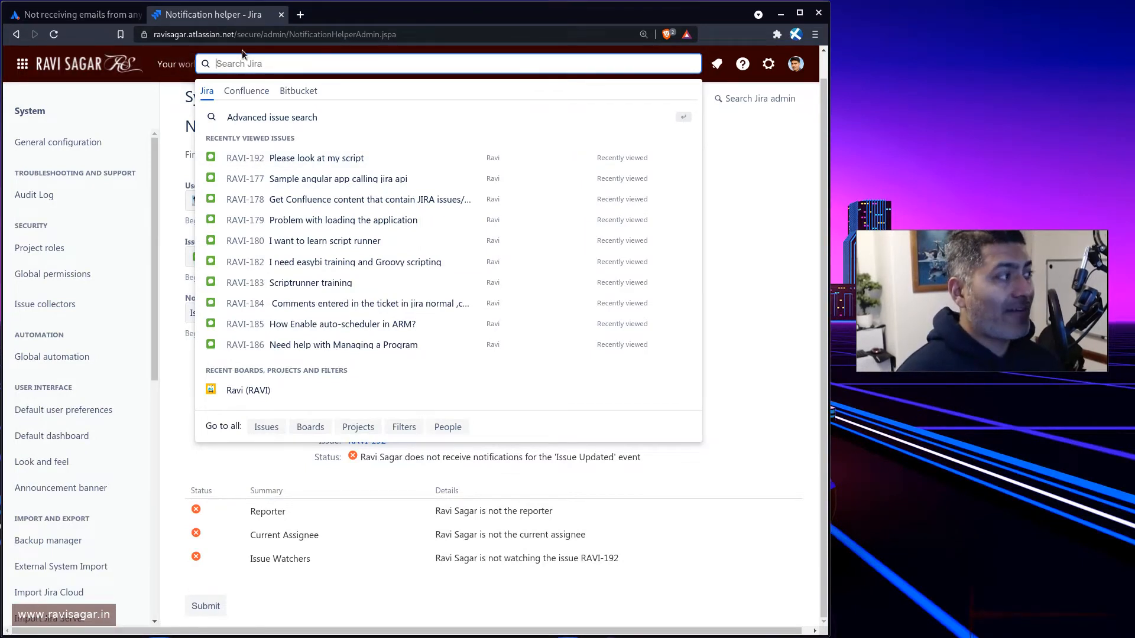
pyautogui.click(711, 163)
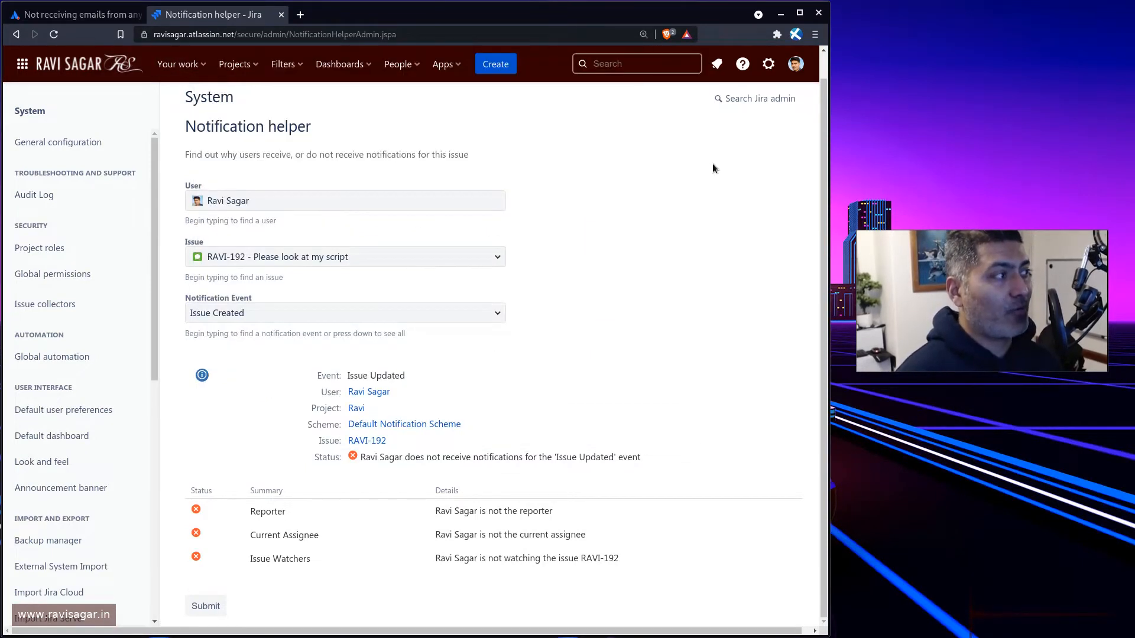
pyautogui.click(257, 68)
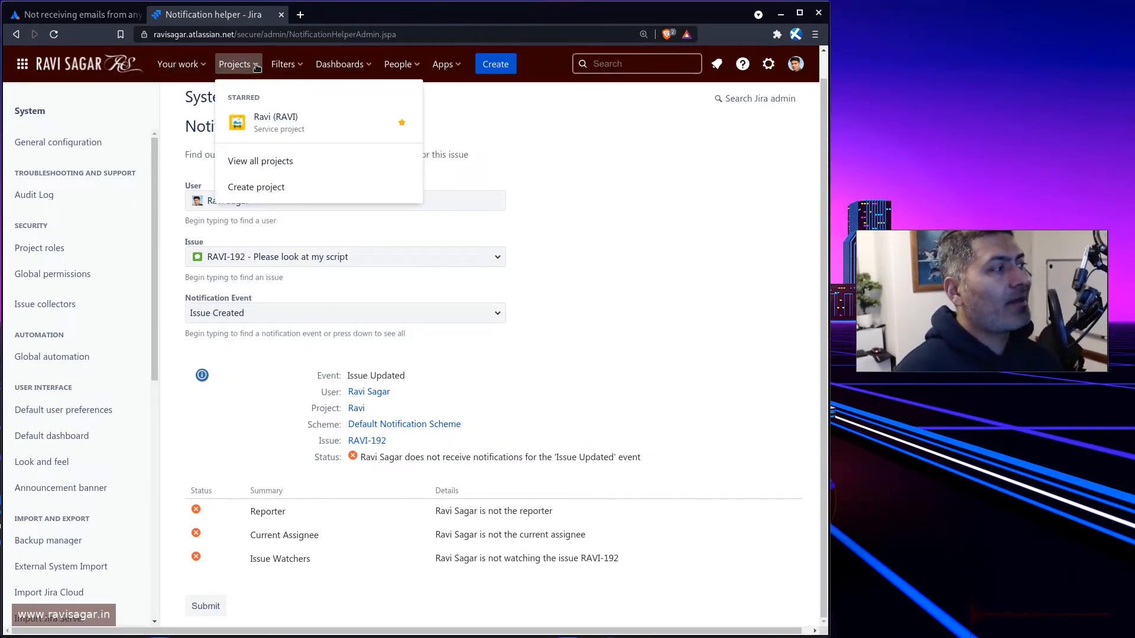
pyautogui.middleClick(278, 121)
pyautogui.click(357, 17)
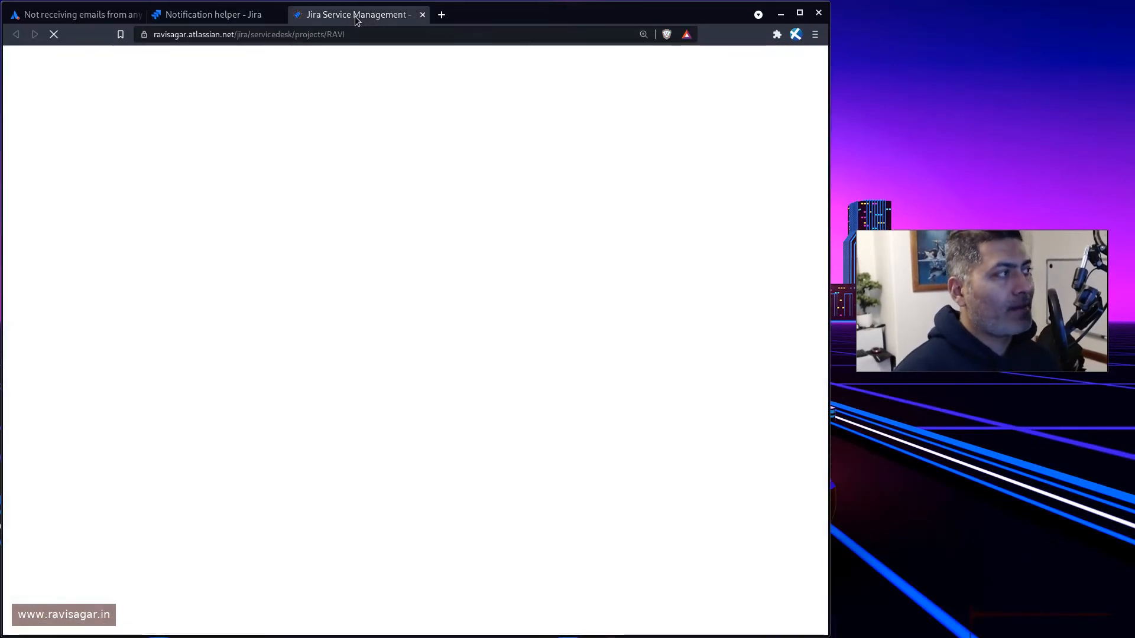
pyautogui.scroll(-2, 81, 577)
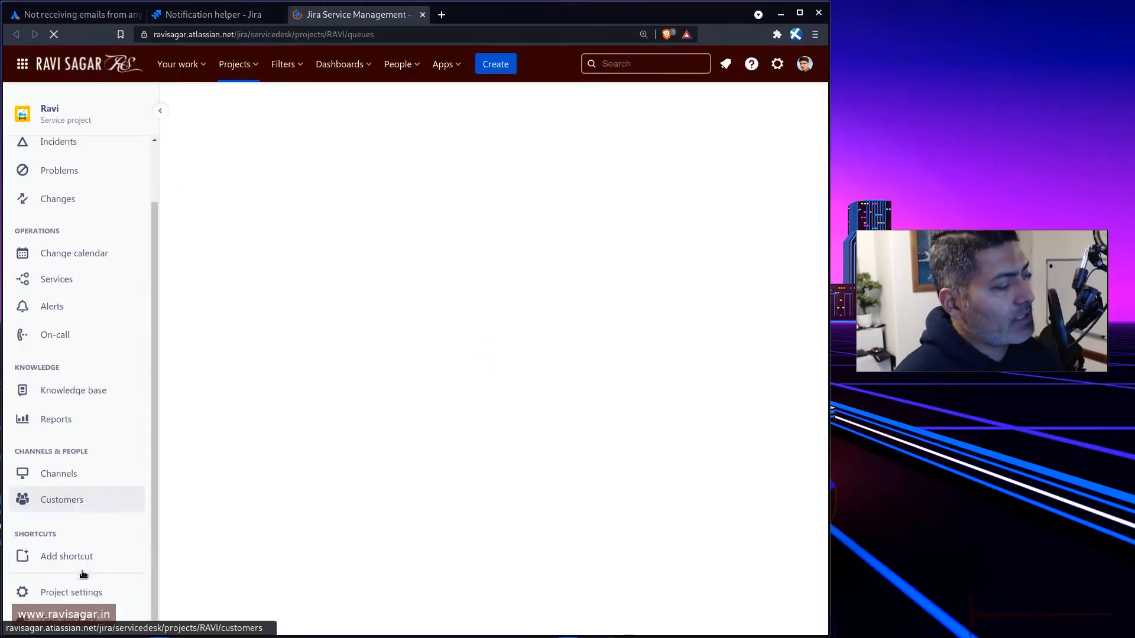
pyautogui.click(63, 595)
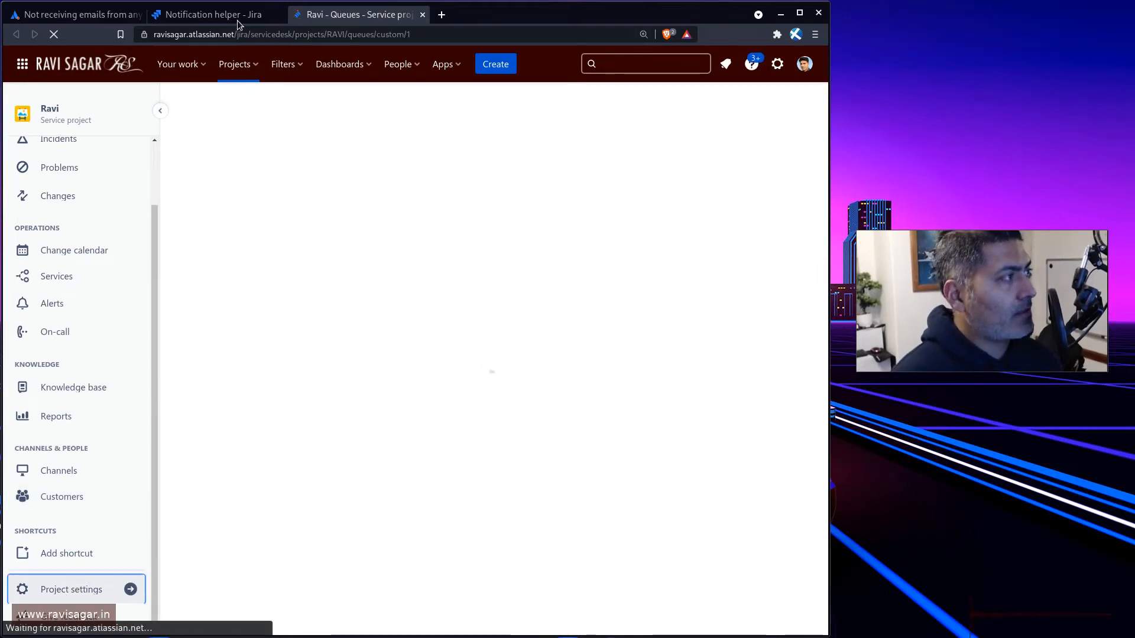
pyautogui.click(224, 15)
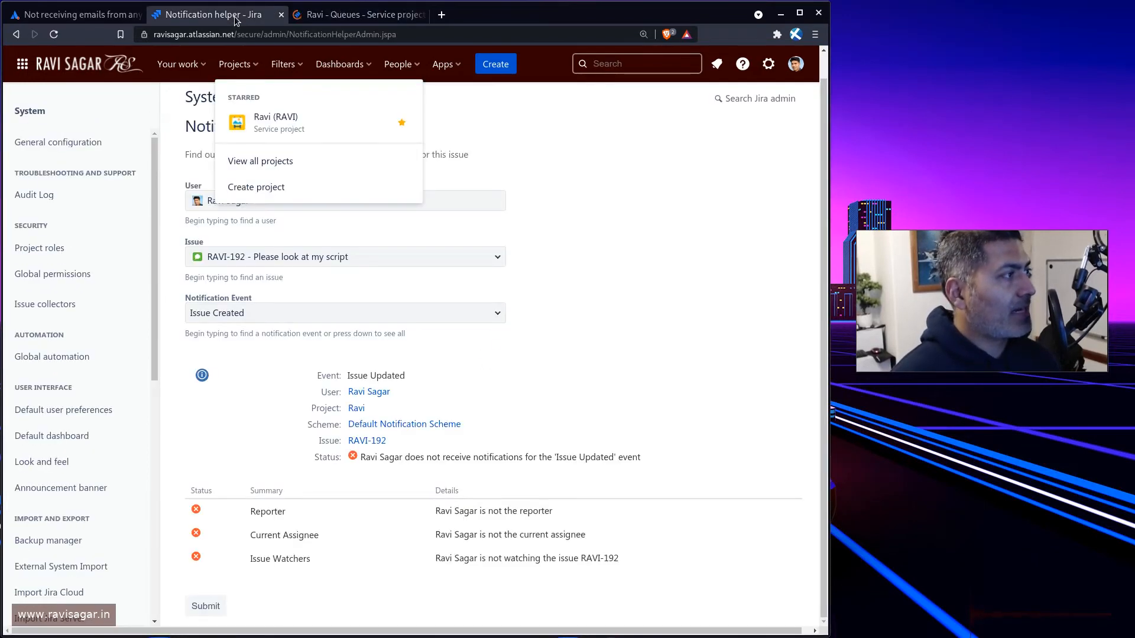
pyautogui.click(347, 19)
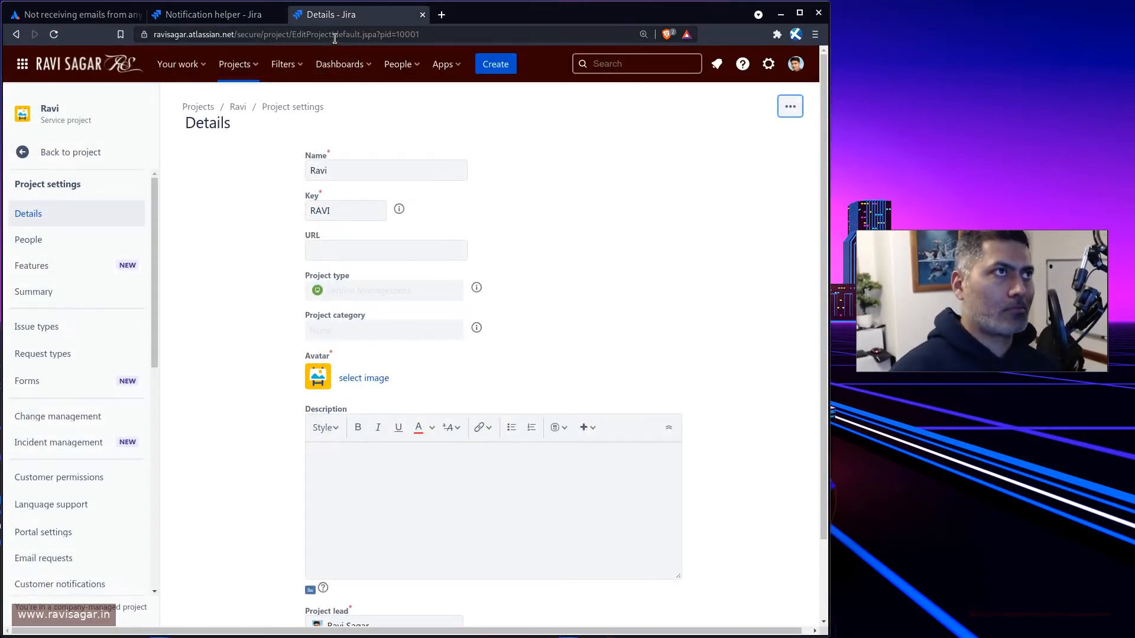
# Open the RAVI project's notification settings and bring up its Default Notification Scheme for editing.
pyautogui.scroll(-3, 85, 449)
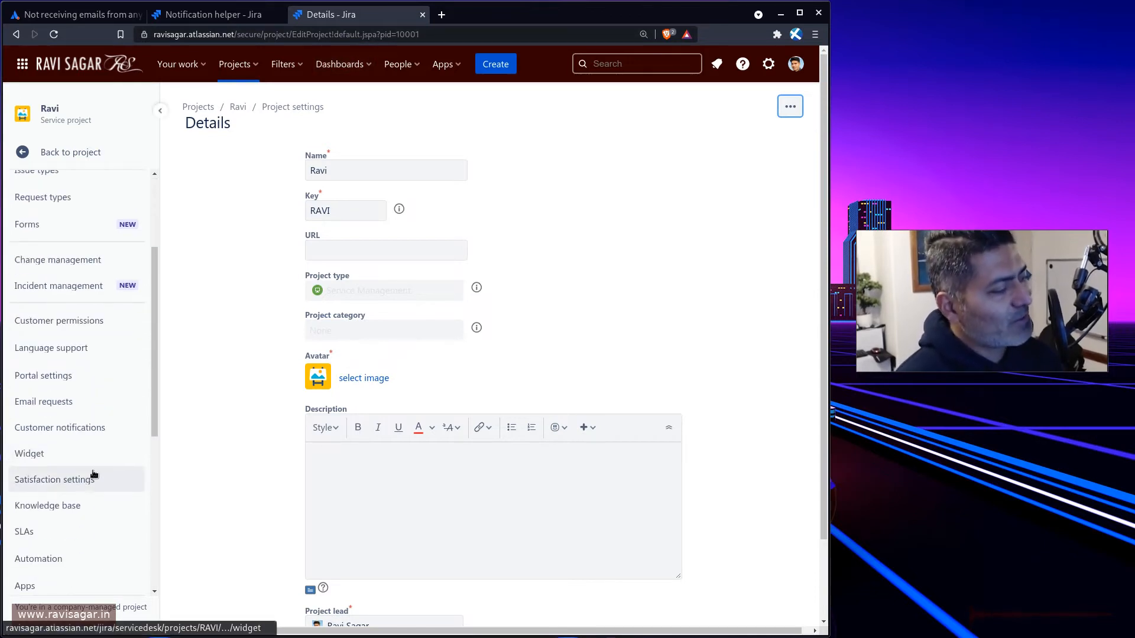
pyautogui.scroll(-5, 86, 455)
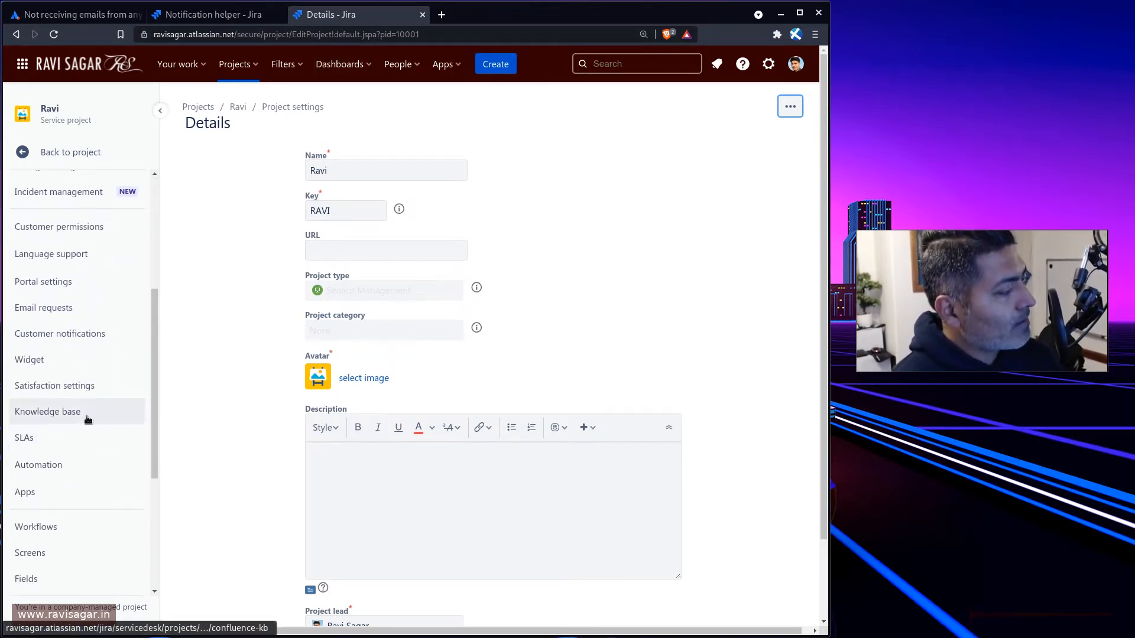
pyautogui.scroll(-2, 84, 432)
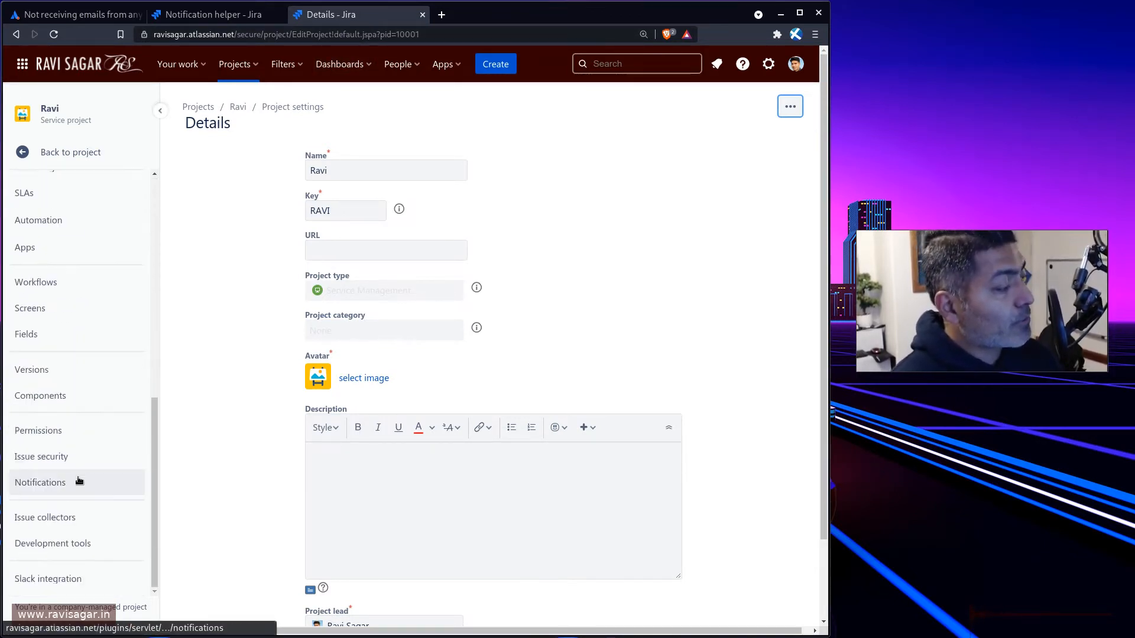
pyautogui.click(77, 484)
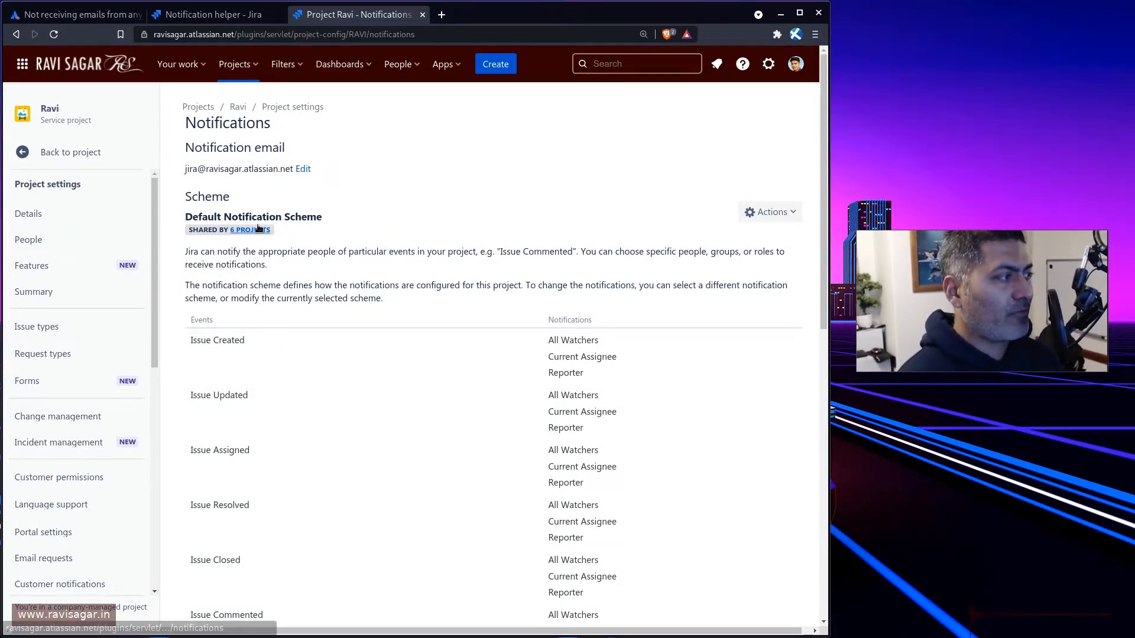
pyautogui.click(781, 213)
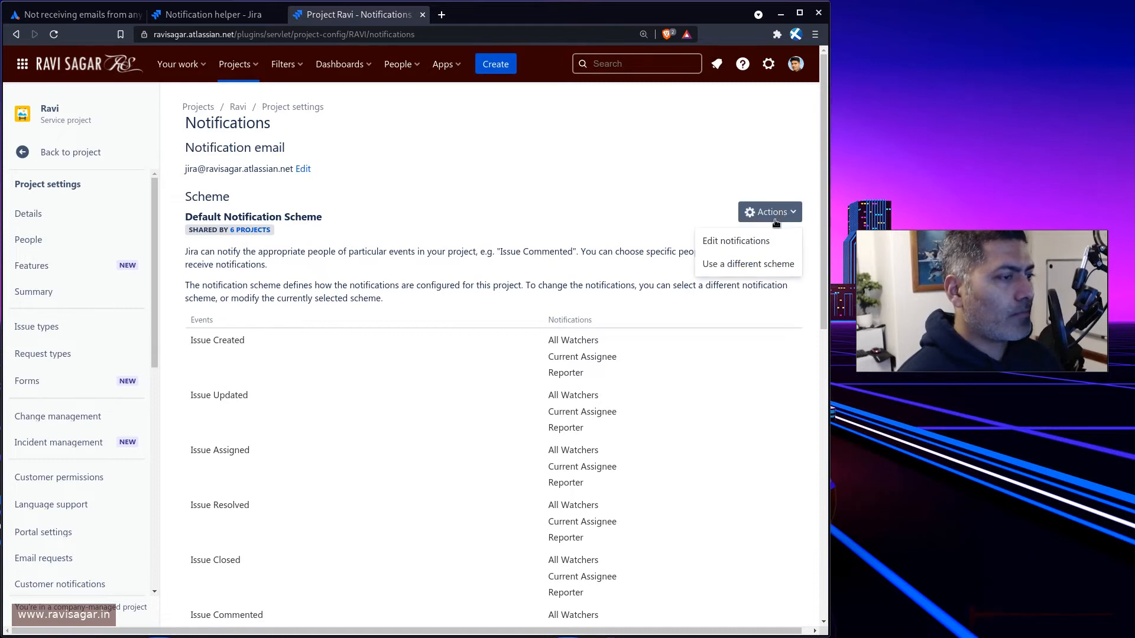
pyautogui.click(739, 242)
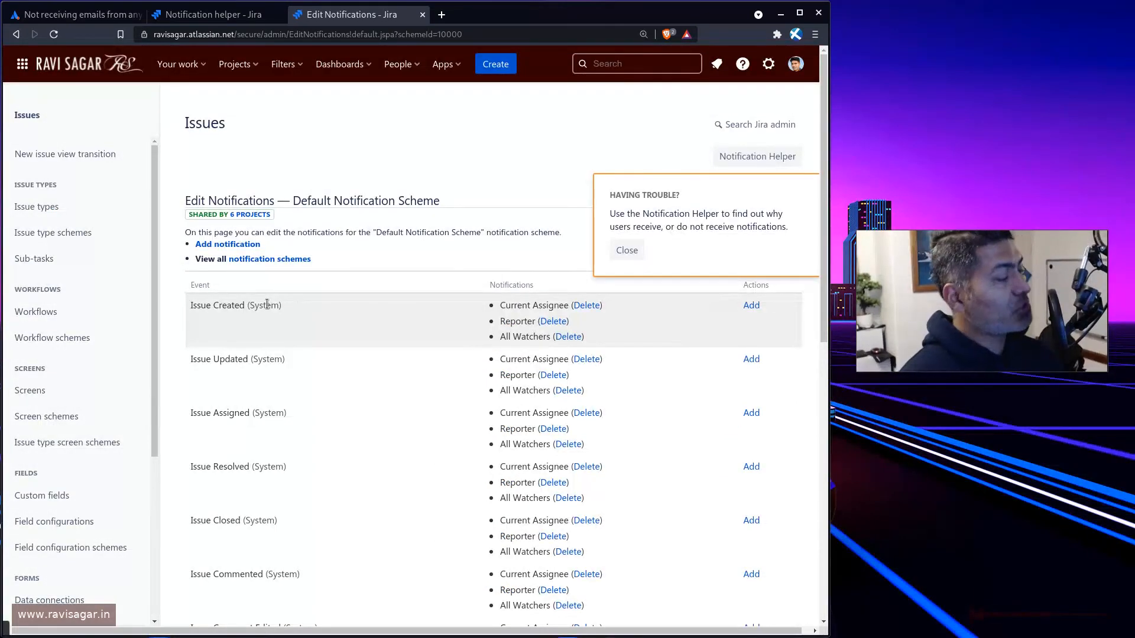
# Add Project Lead as a notification recipient for the Issue Created event in the Default Notification Scheme.
pyautogui.click(754, 308)
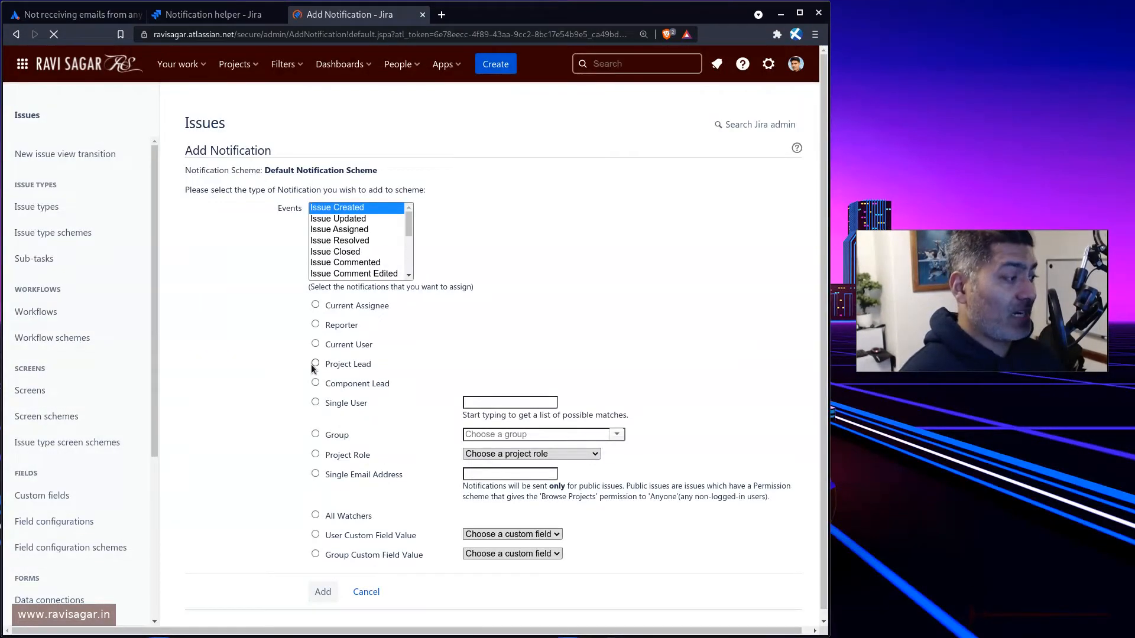
pyautogui.click(314, 365)
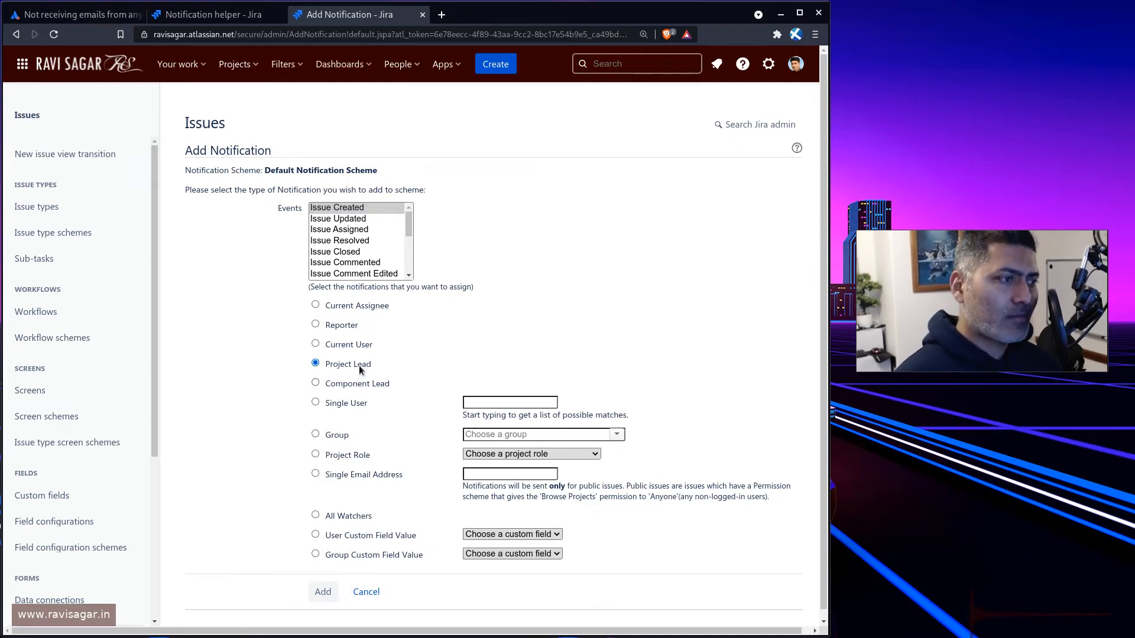
pyautogui.scroll(-1, 364, 370)
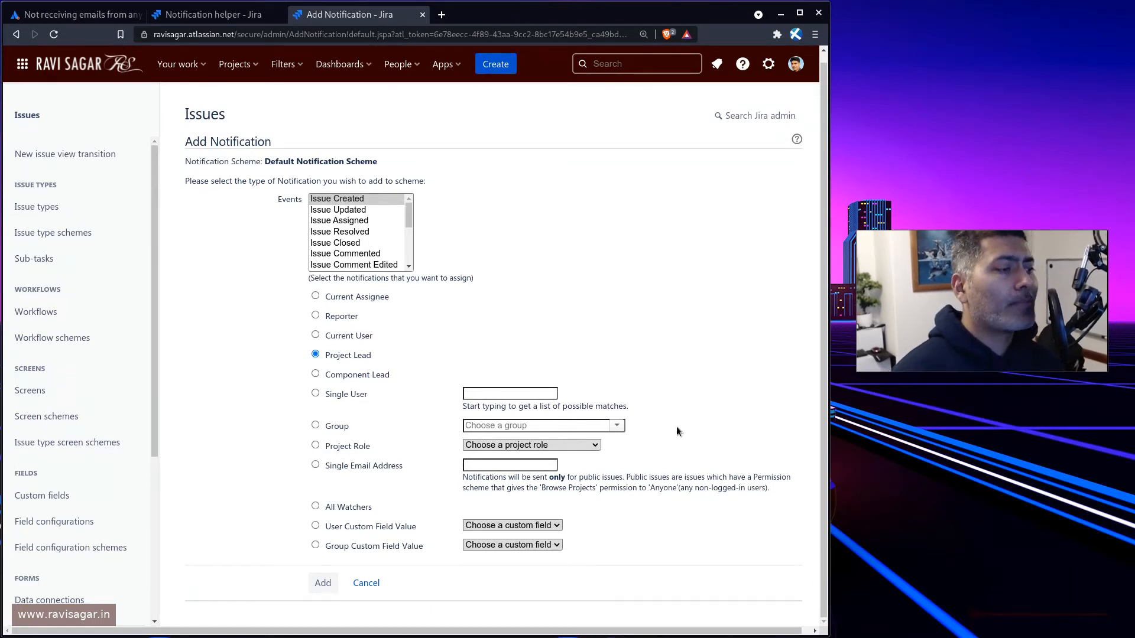
pyautogui.click(583, 448)
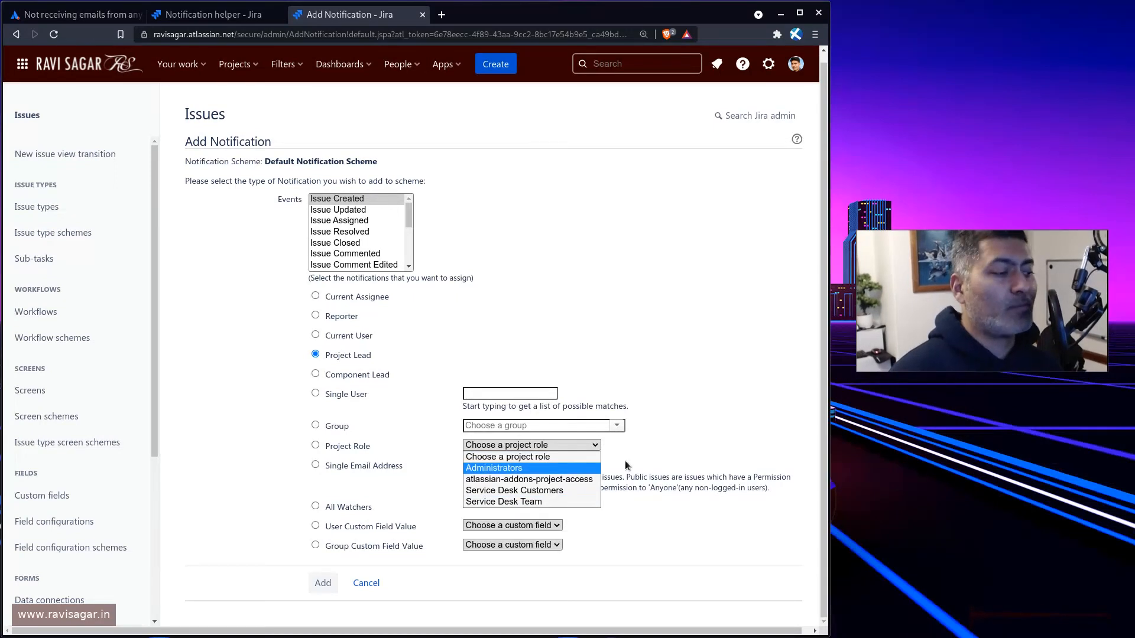
pyautogui.click(697, 442)
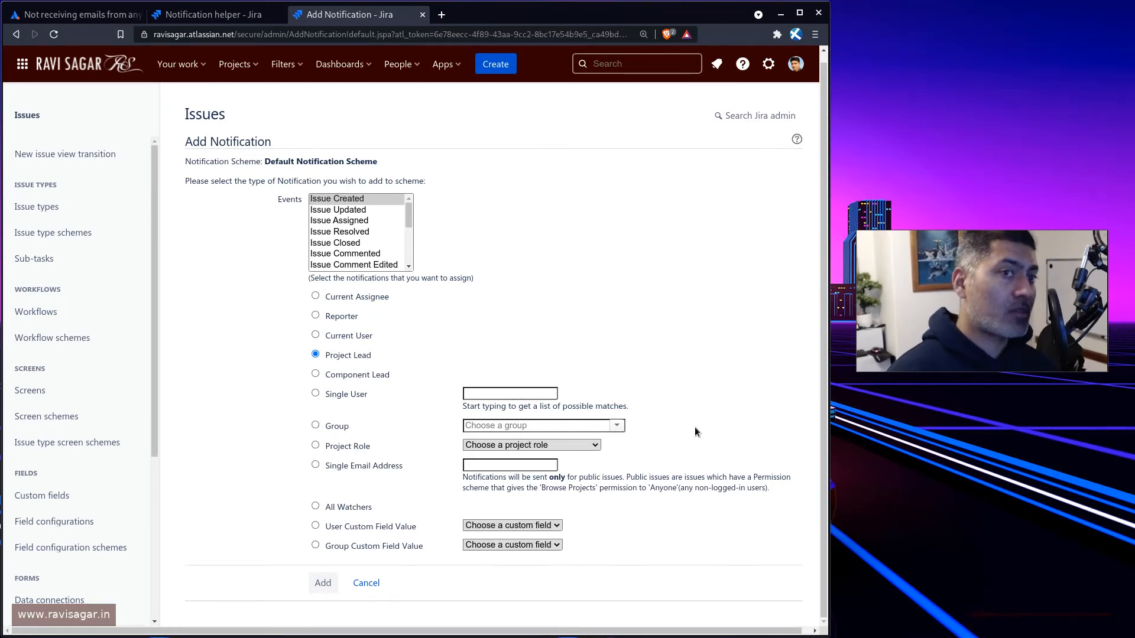
pyautogui.click(323, 583)
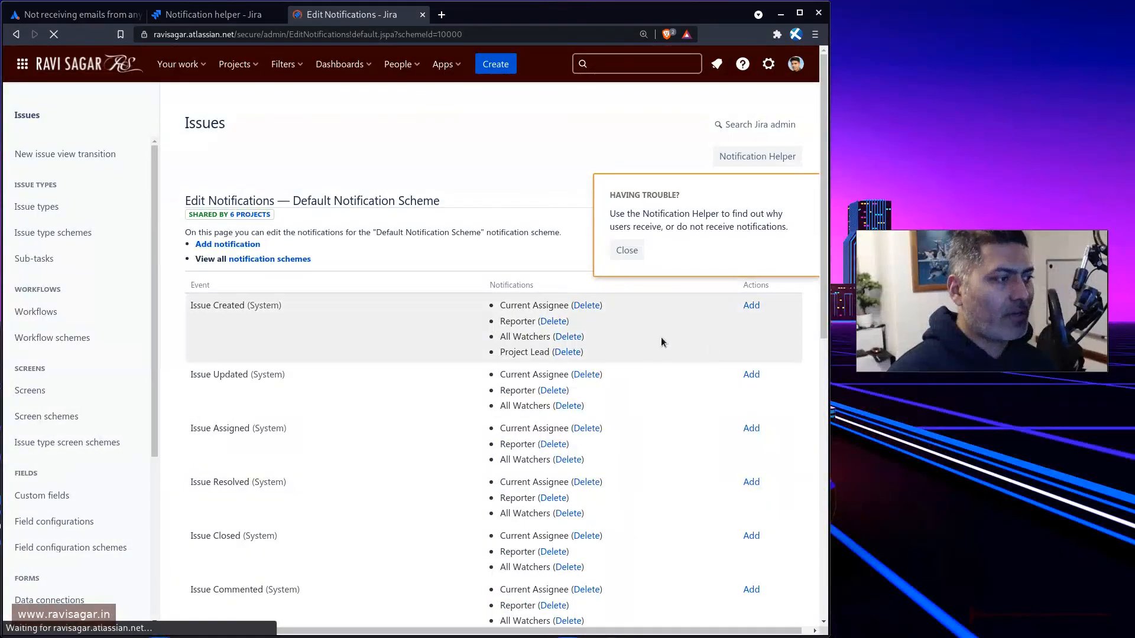
# Highlight the new Project Lead entry under Issue Created, and rerun the Notification helper check on RAVI-192 for the Issue Created event.
pyautogui.tripleClick(541, 351)
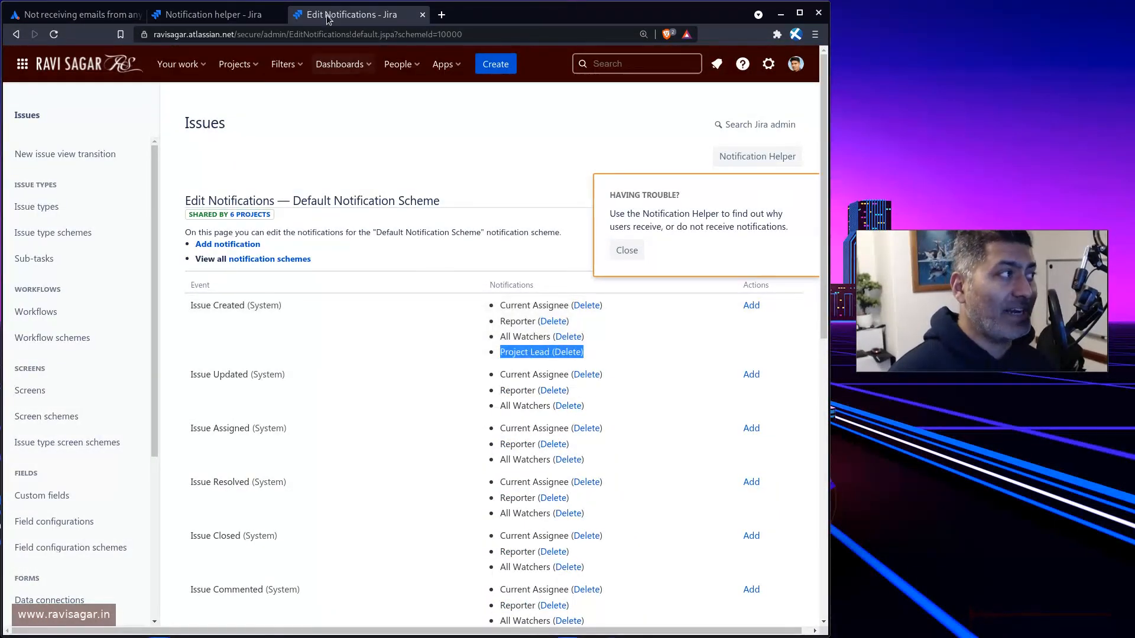
pyautogui.click(236, 14)
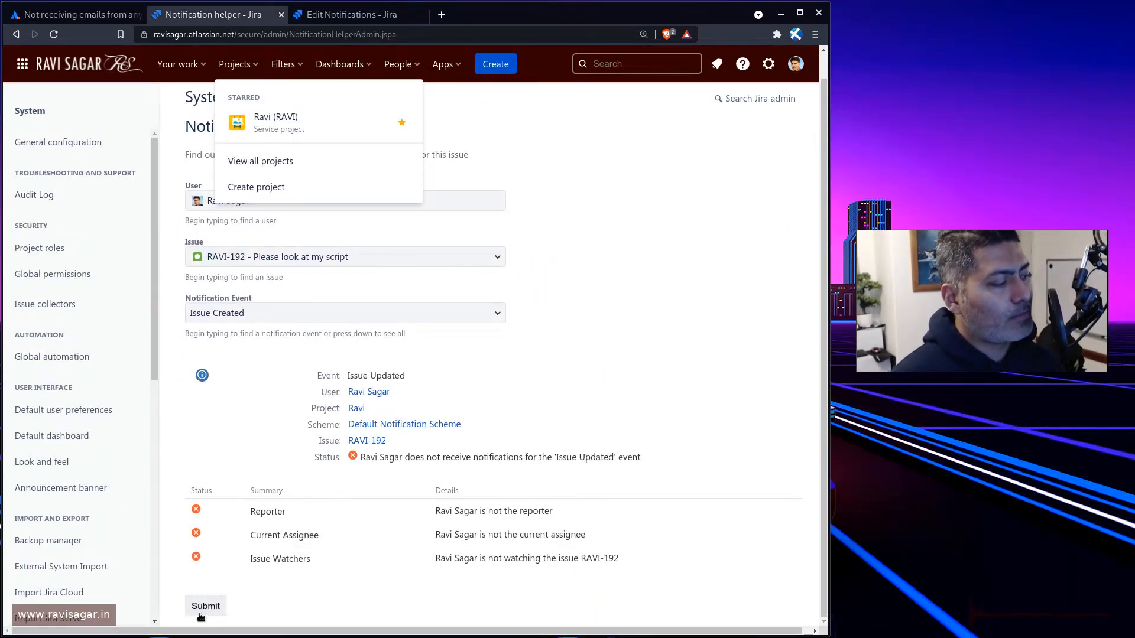
pyautogui.click(200, 615)
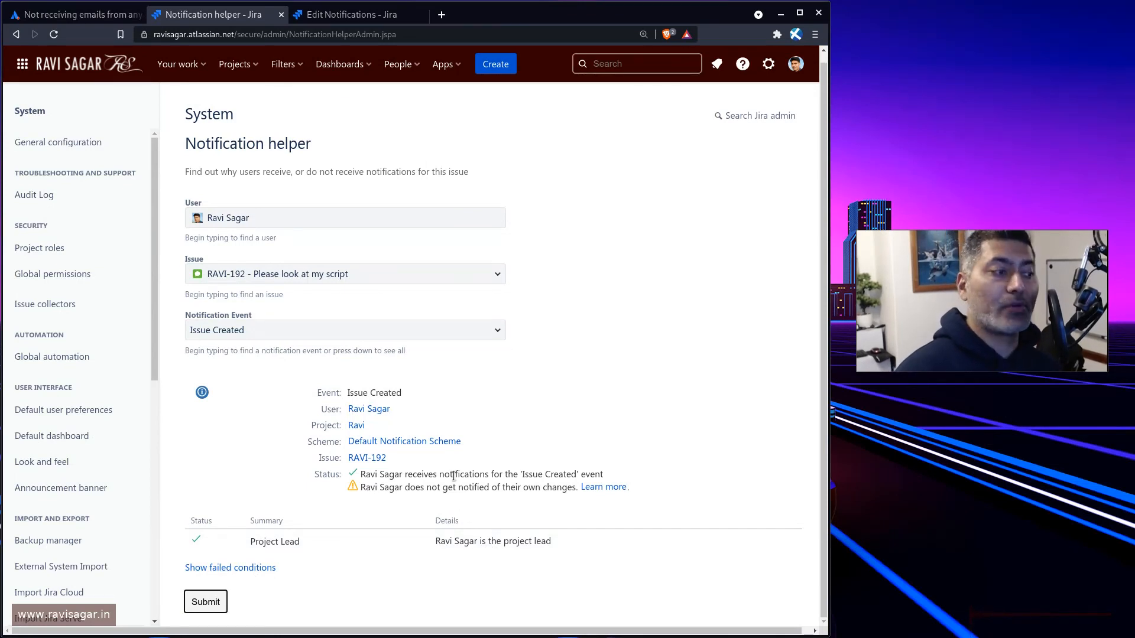
# Change the notification event to Issue Updated and run the check again for the same user and issue.
pyautogui.click(499, 331)
pyautogui.click(268, 360)
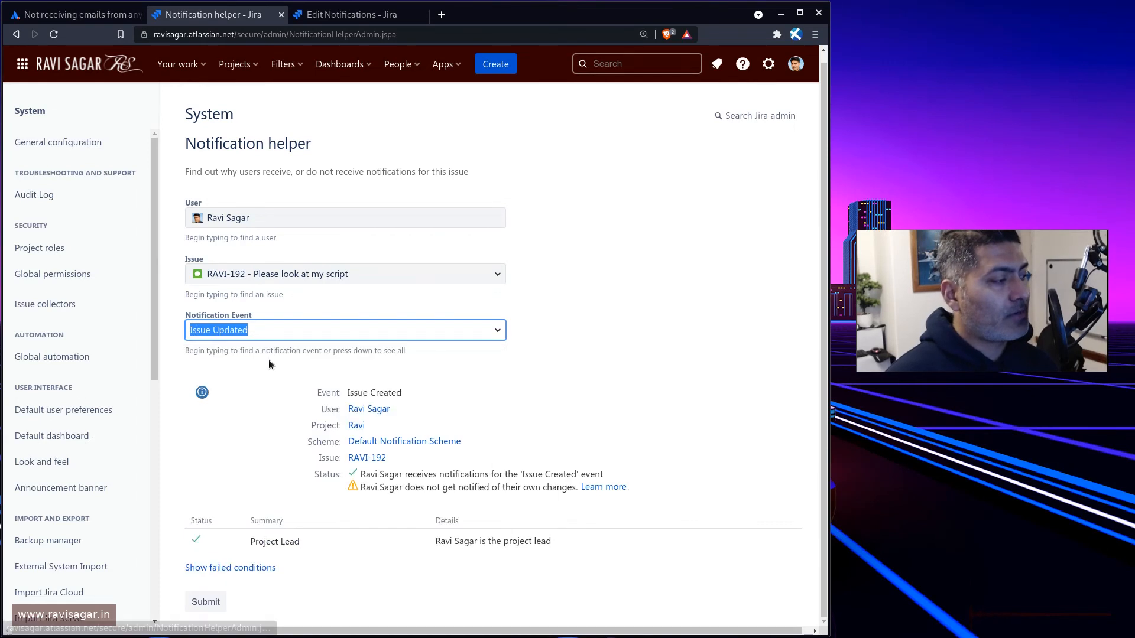
pyautogui.click(217, 599)
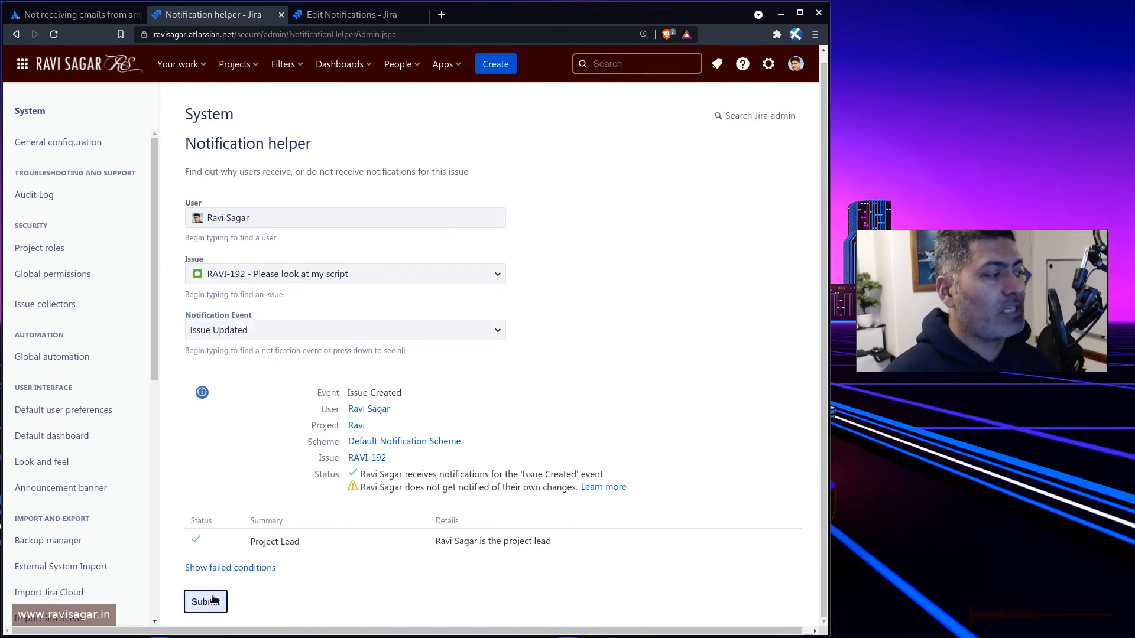
# Set the notification event back to Issue Created, and return to the Atlassian Community question about not receiving Jira emails.
pyautogui.click(376, 328)
pyautogui.click(357, 357)
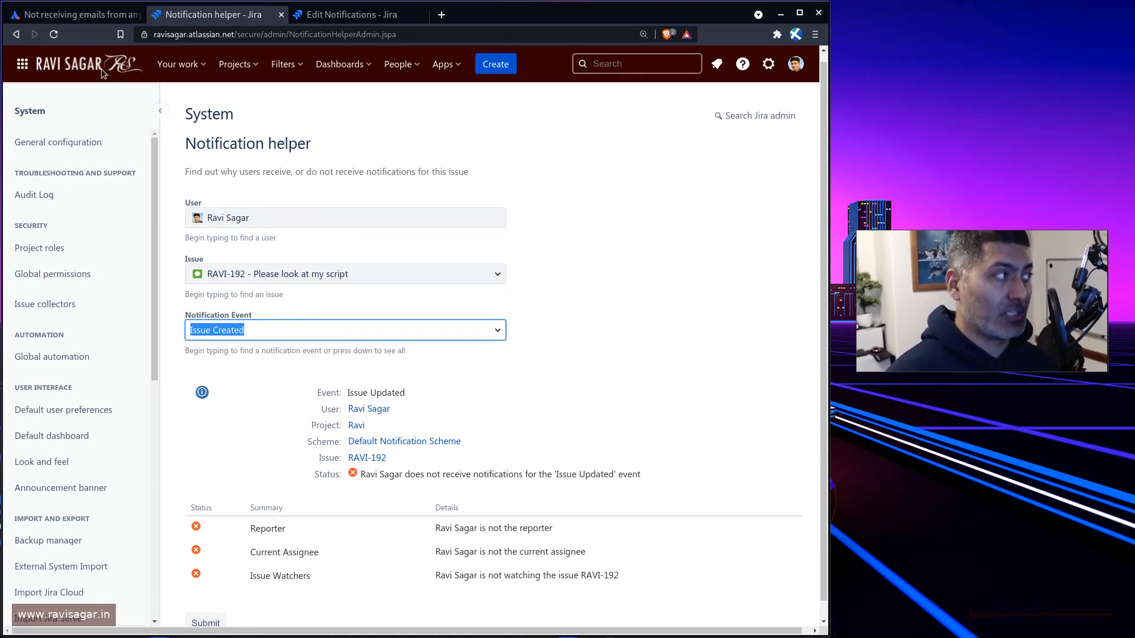
pyautogui.click(96, 14)
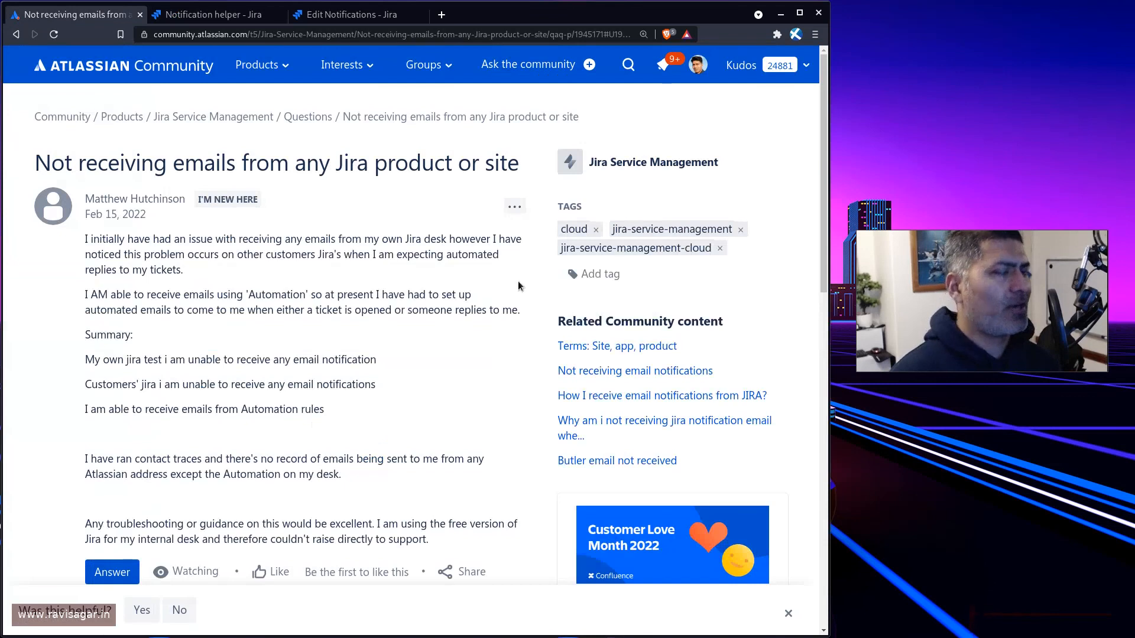